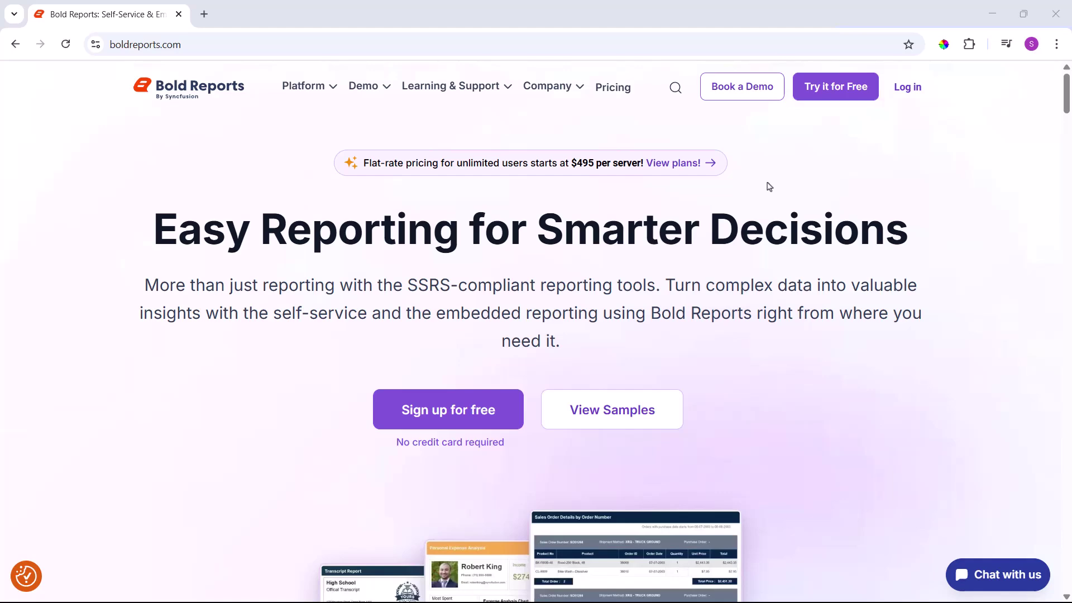
Log in to the Bold Reports account and open the avatar account menu.
left_click(908, 88)
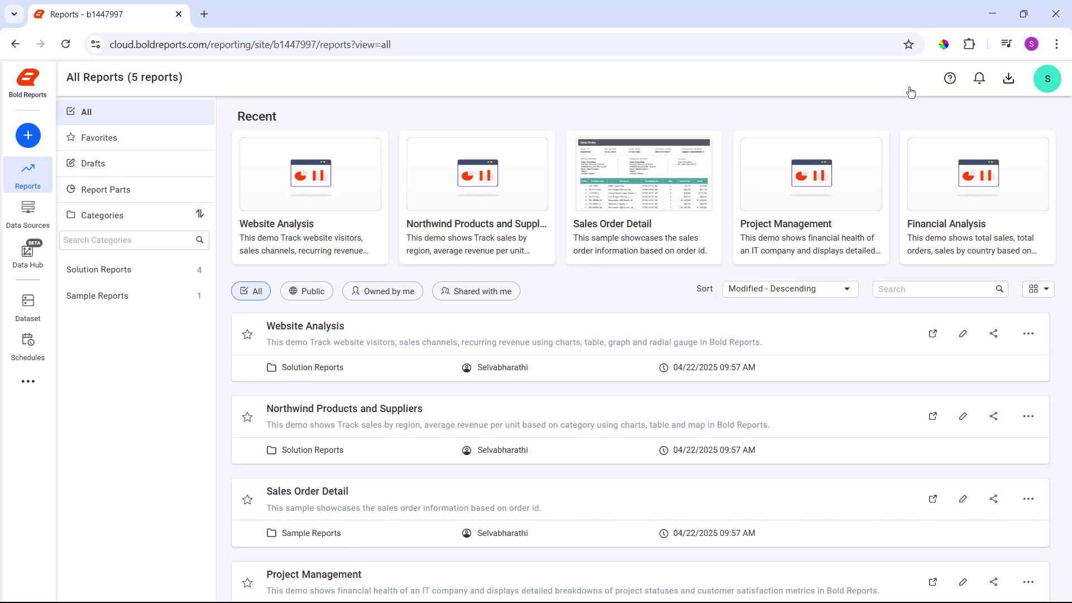
left_click(1040, 85)
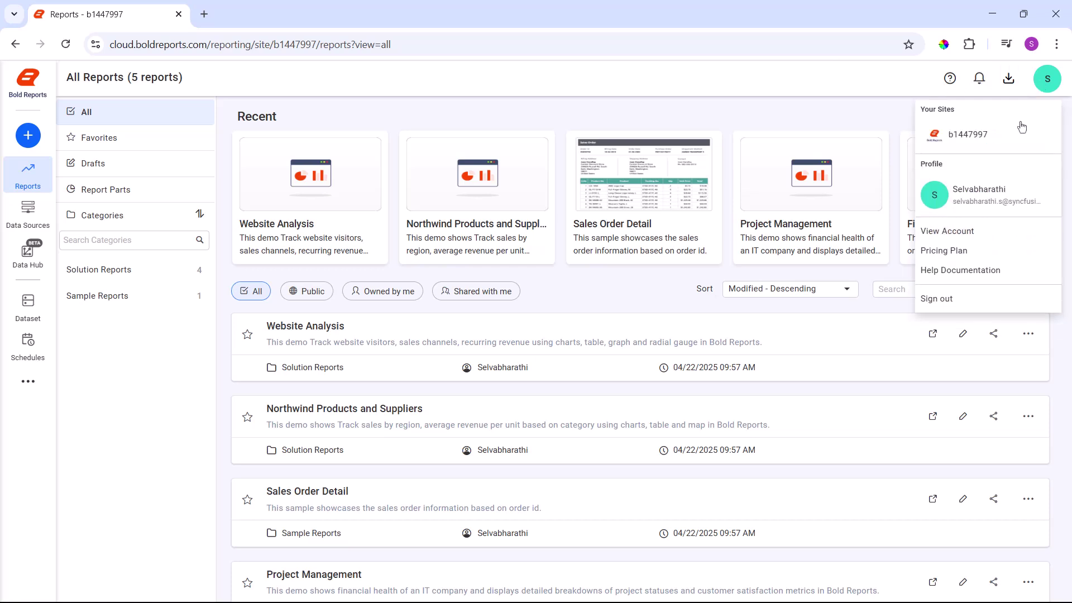
From My Dashboard's Downloads page, download the 999 MB BoldReports_EnterpriseReporting.exe Windows installer.
left_click(974, 232)
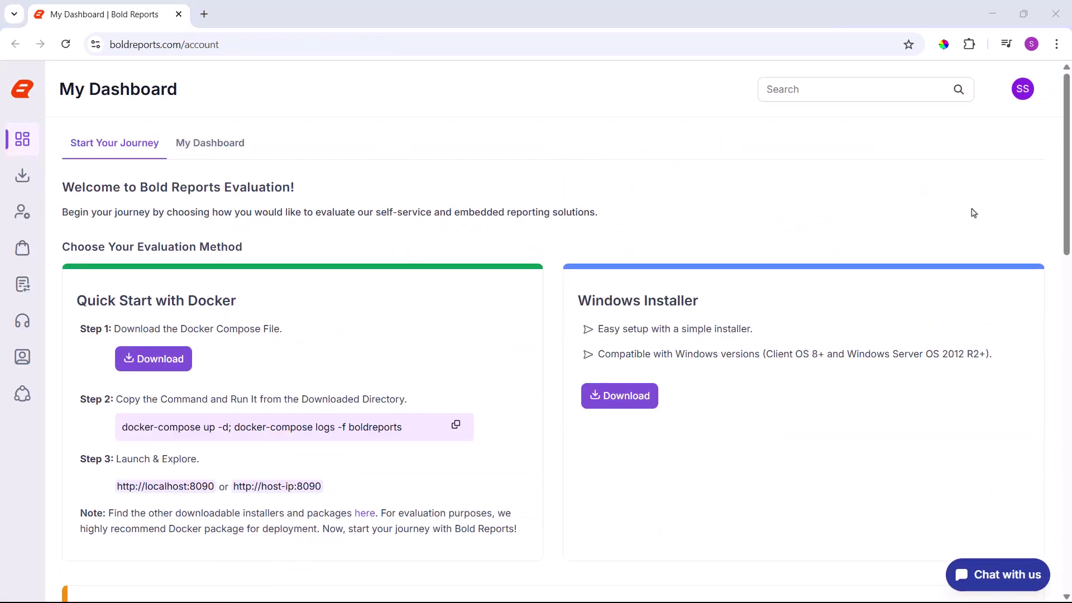
mouse_move(35, 176)
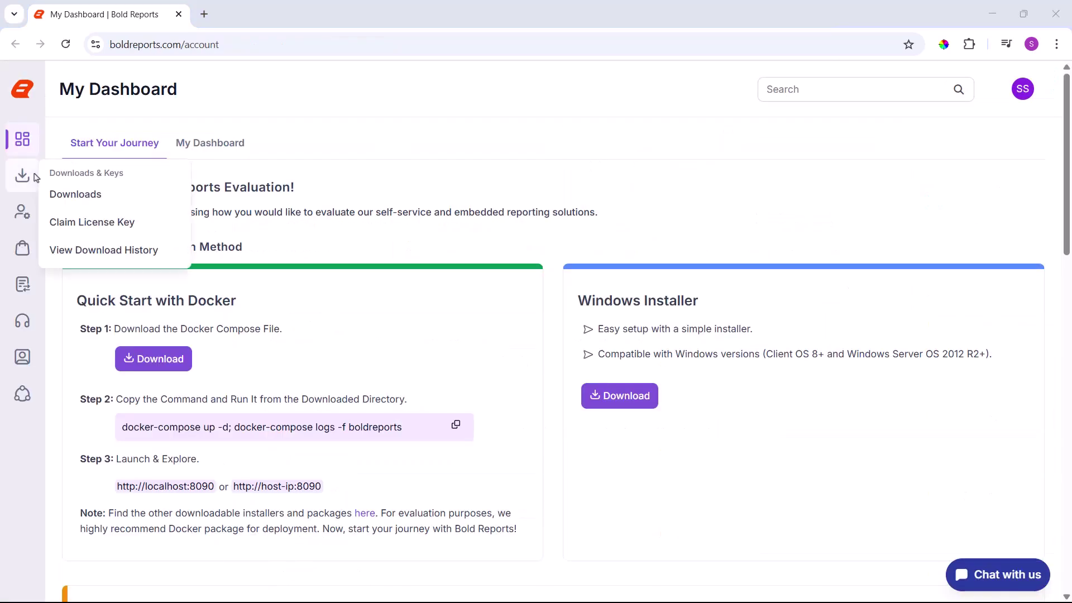
left_click(108, 194)
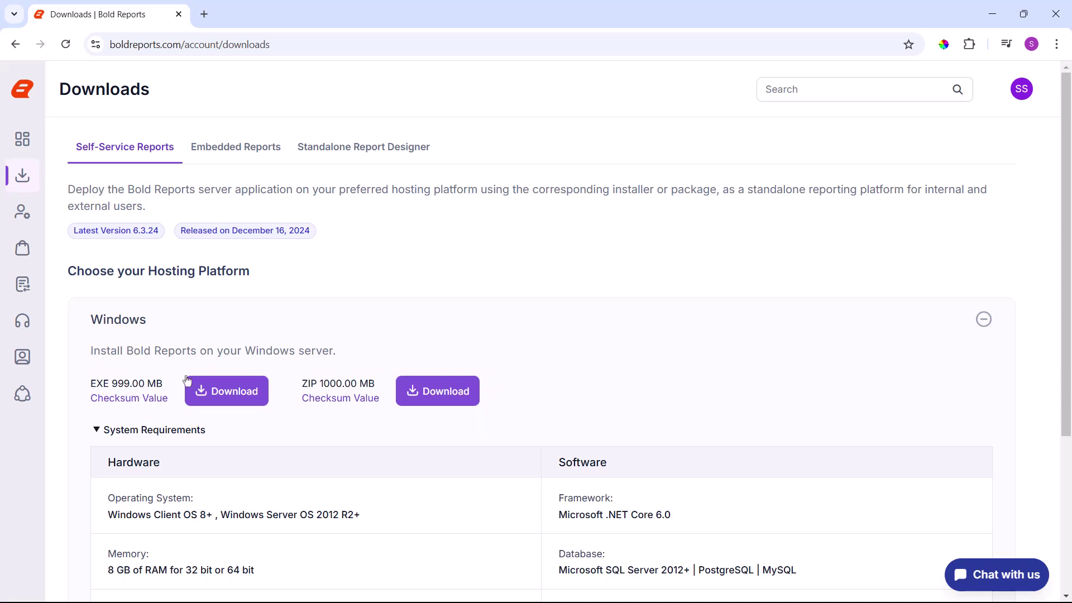
left_click(198, 390)
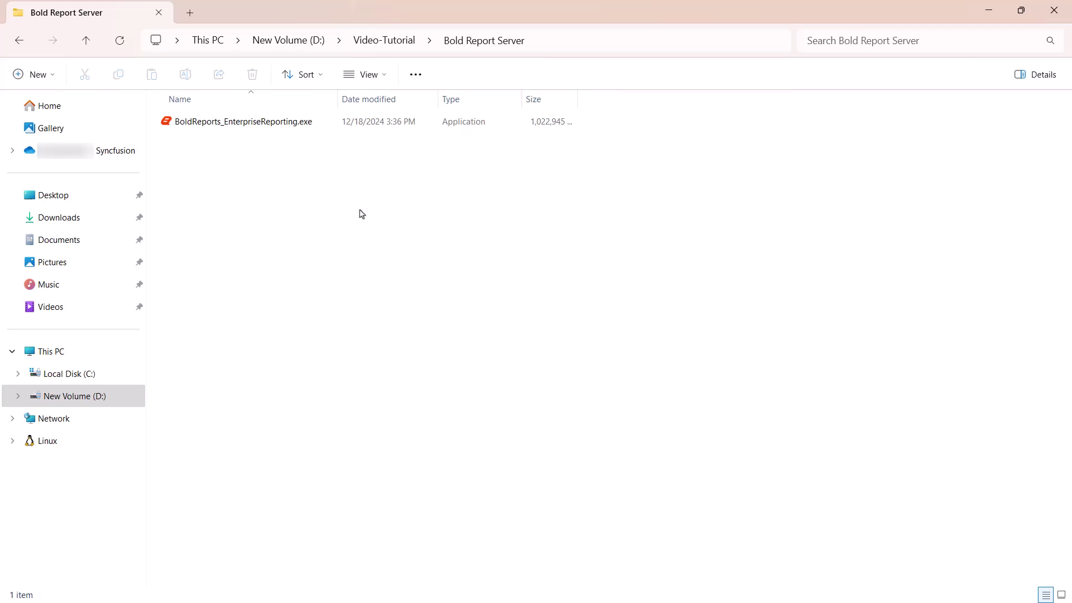
Run BoldReports_EnterpriseReporting.exe and accept the license agreement to reach Install Settings.
double_click(297, 122)
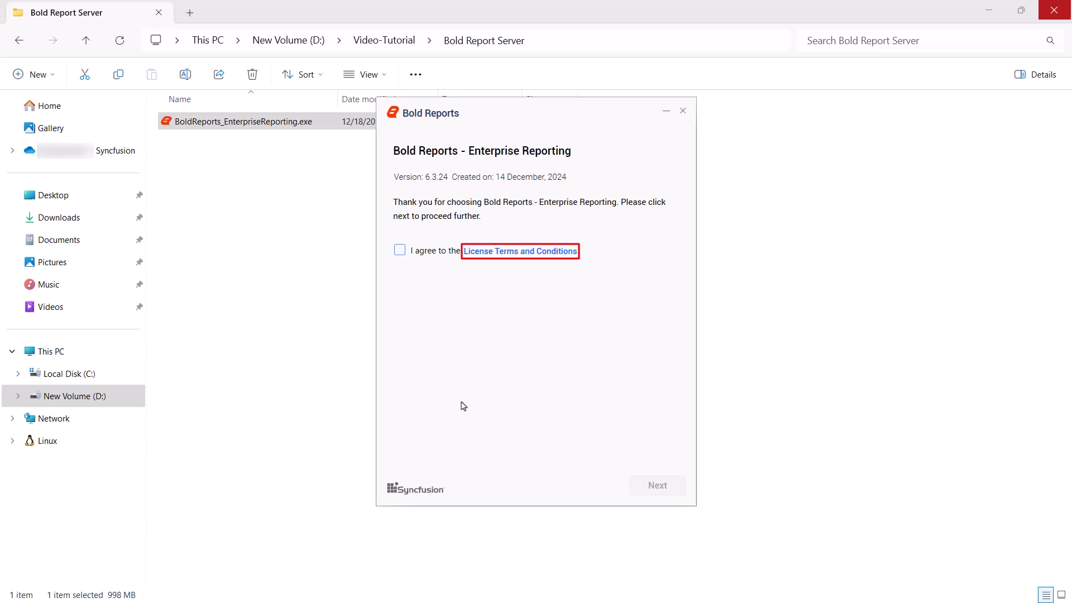
left_click(400, 251)
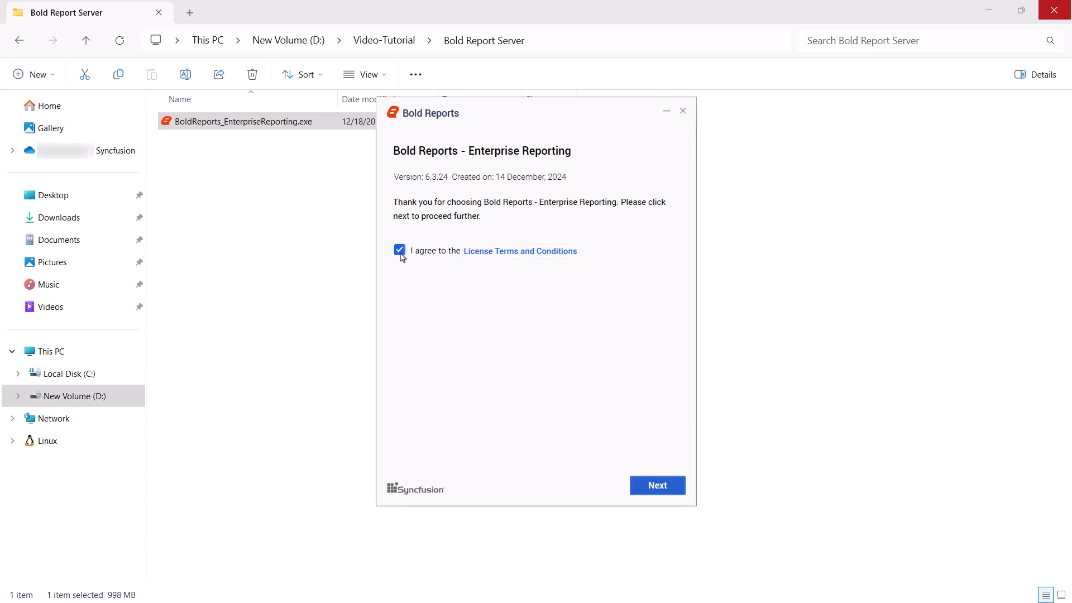
left_click(648, 486)
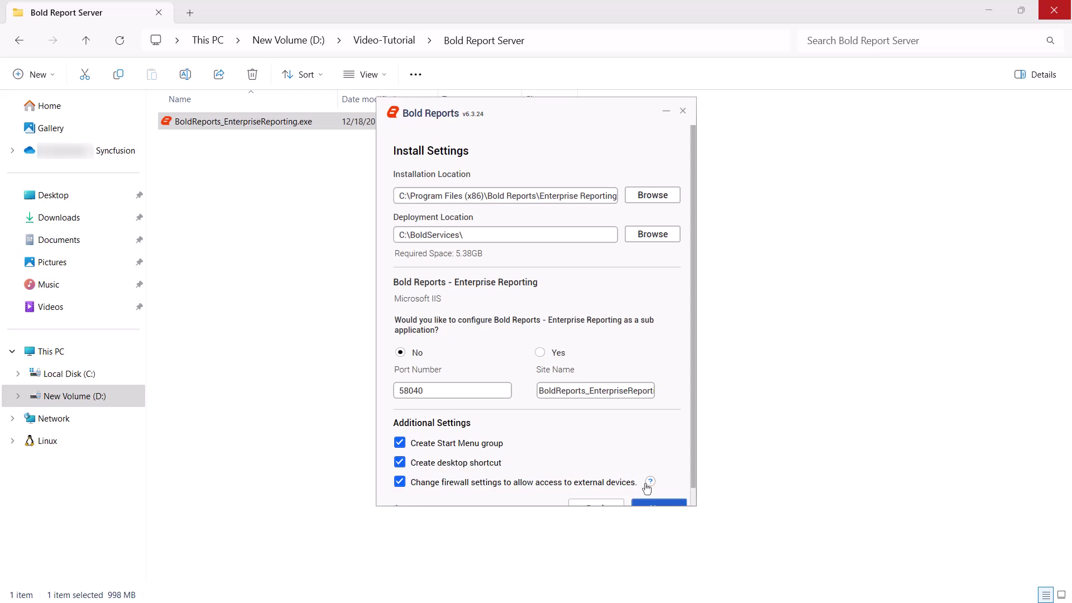
Keep the defaults (C:\BoldServices\, port 58040), Chromium packages and Data Hub install.
scroll(647, 489, "down", 1)
left_click(645, 492)
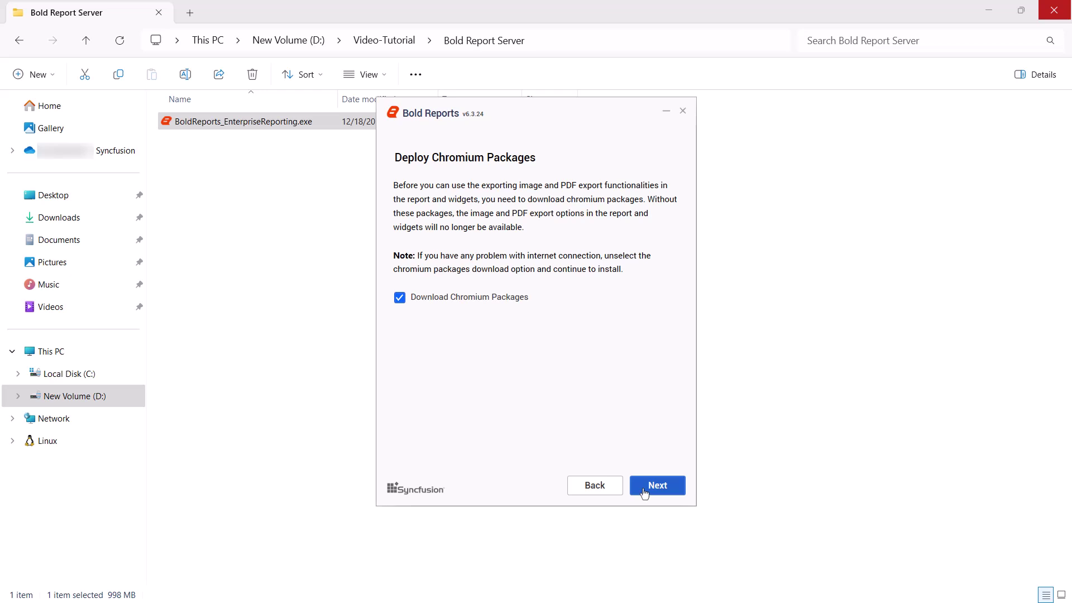
left_click(645, 493)
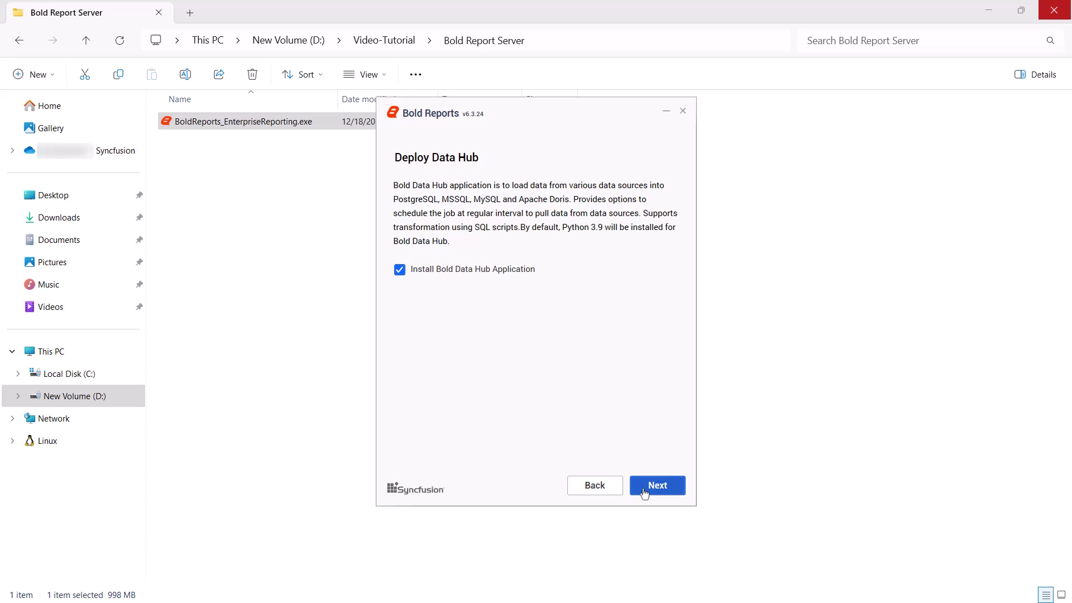
left_click(645, 494)
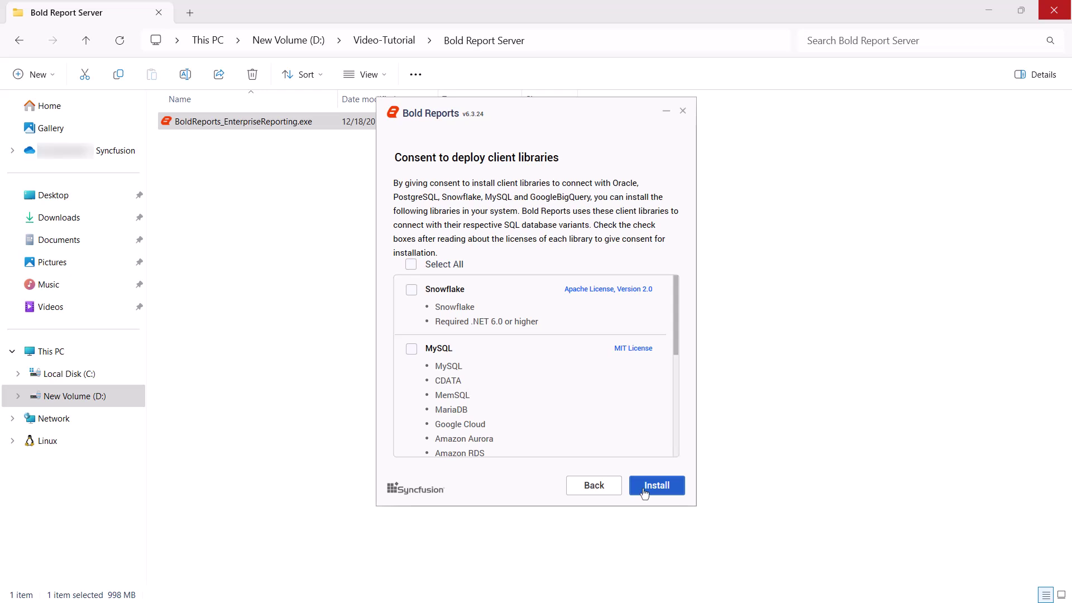
Select all client libraries, including Snowflake and MySQL, and install Bold Reports 6.3.24.
left_click(412, 265)
left_click(652, 487)
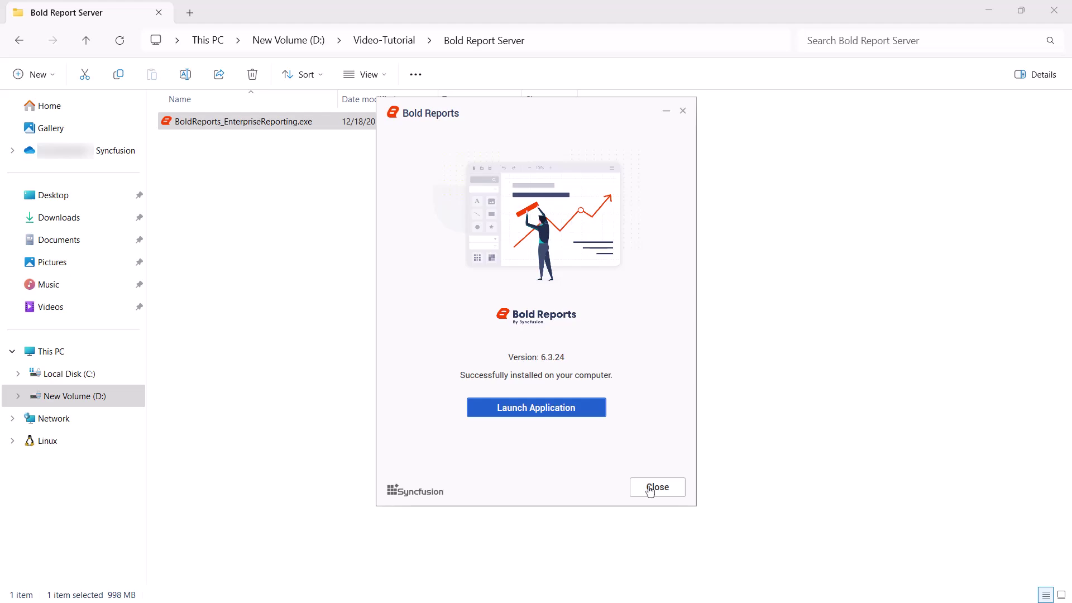
Launch the installed Enterprise Server and choose offline activation with an unlock key file.
left_click(541, 412)
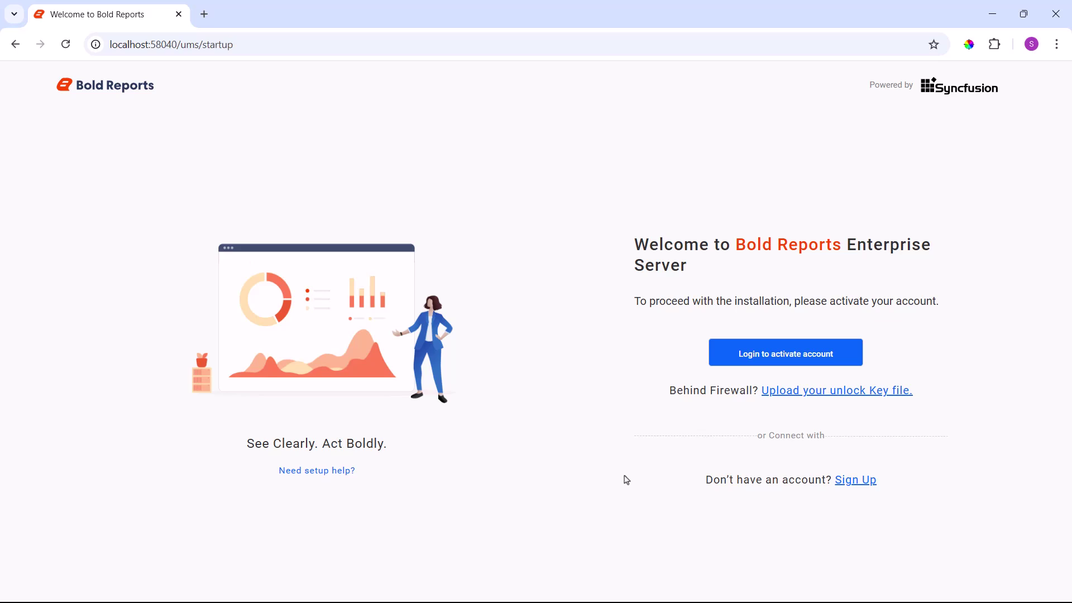
left_click(835, 393)
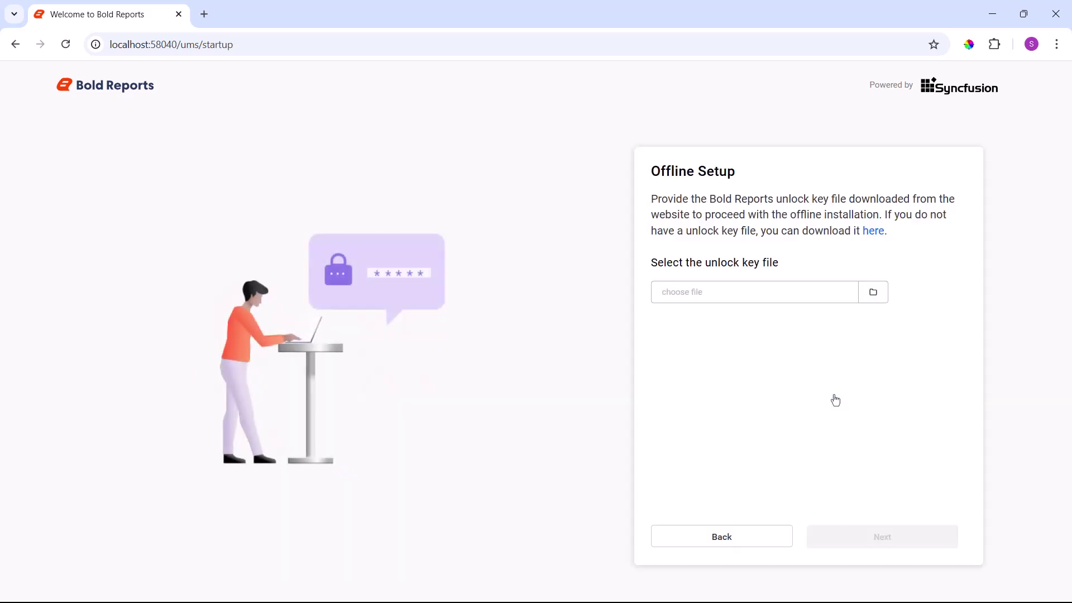
Download the unlock key file from the website's claim license key page.
left_click(873, 231)
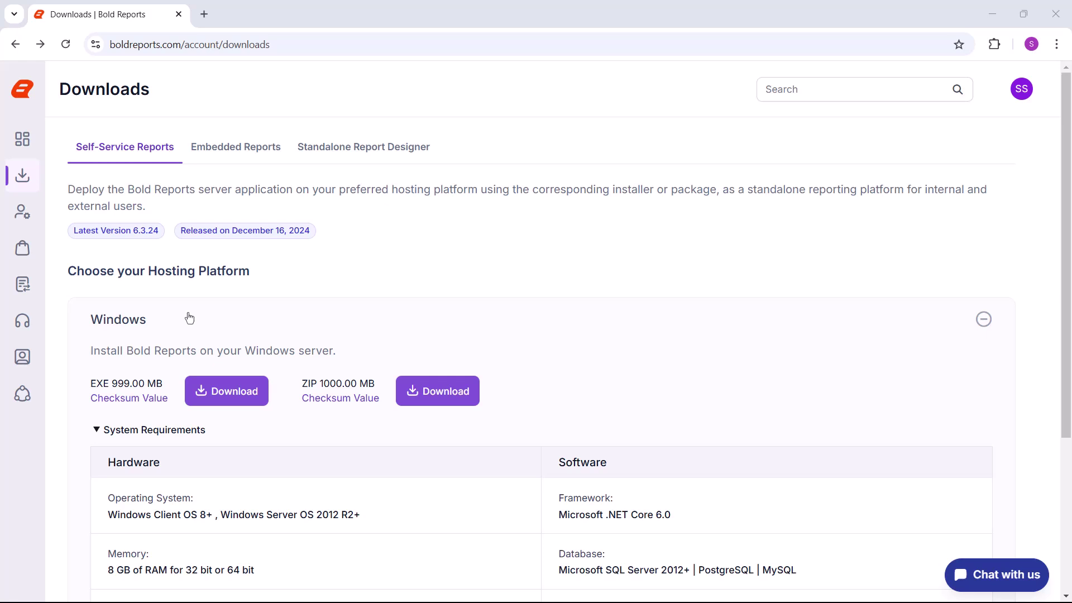
mouse_move(32, 171)
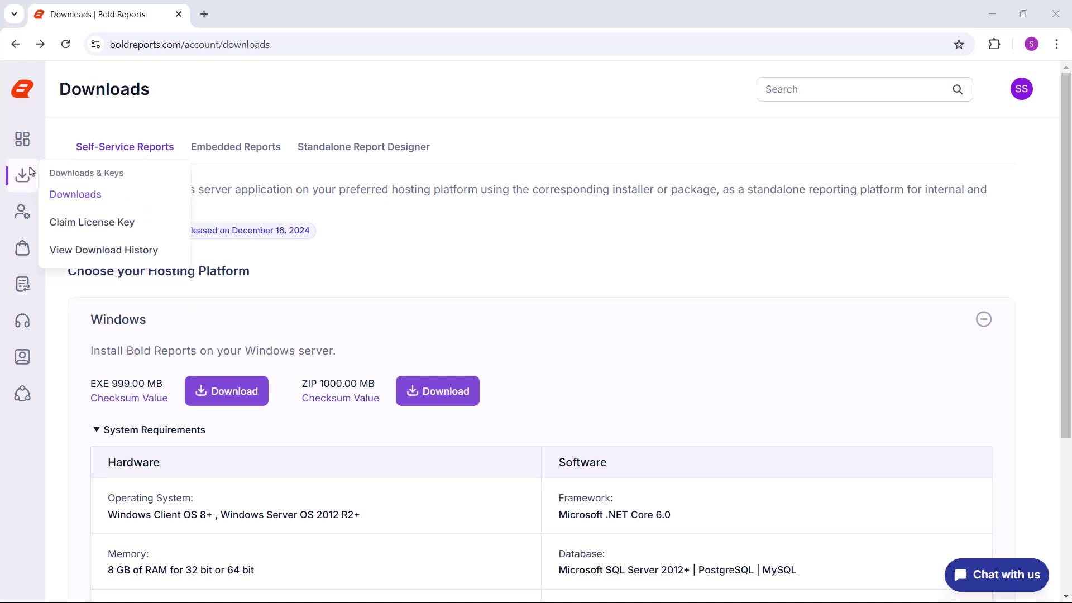
left_click(101, 223)
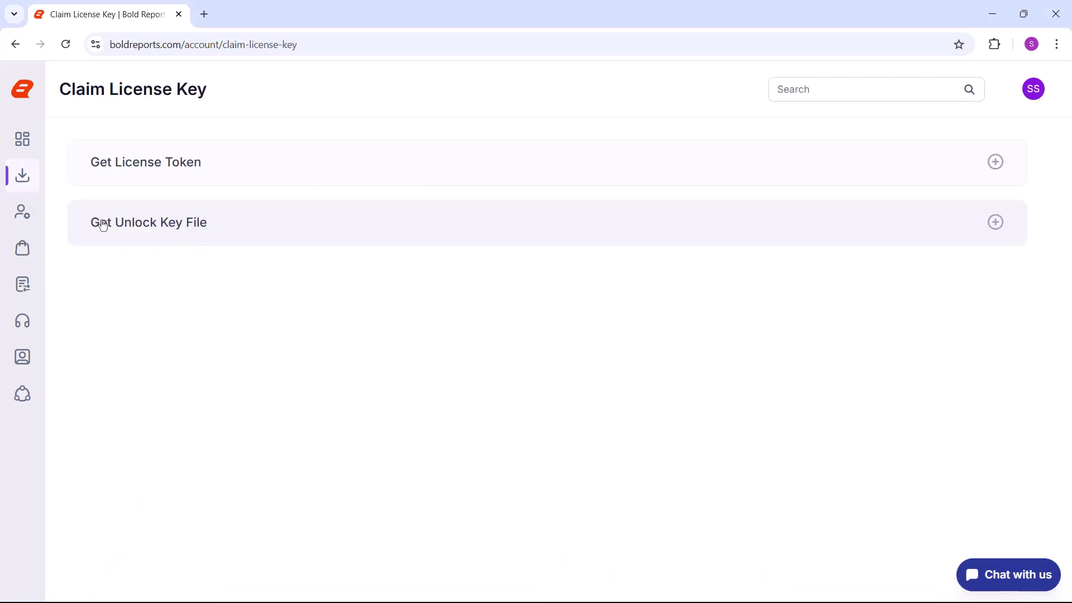
left_click(103, 225)
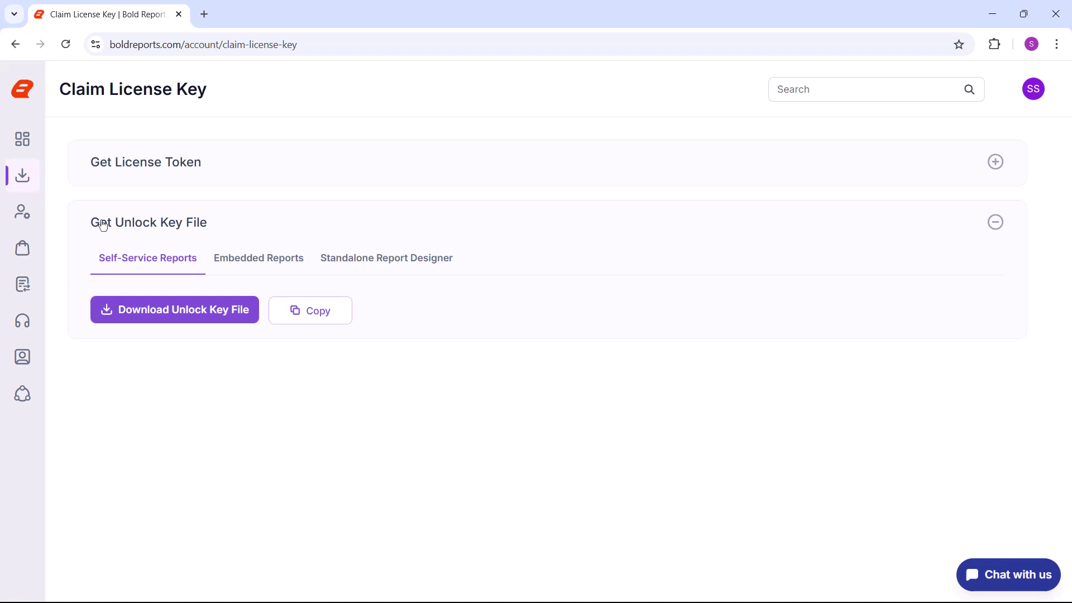
left_click(130, 310)
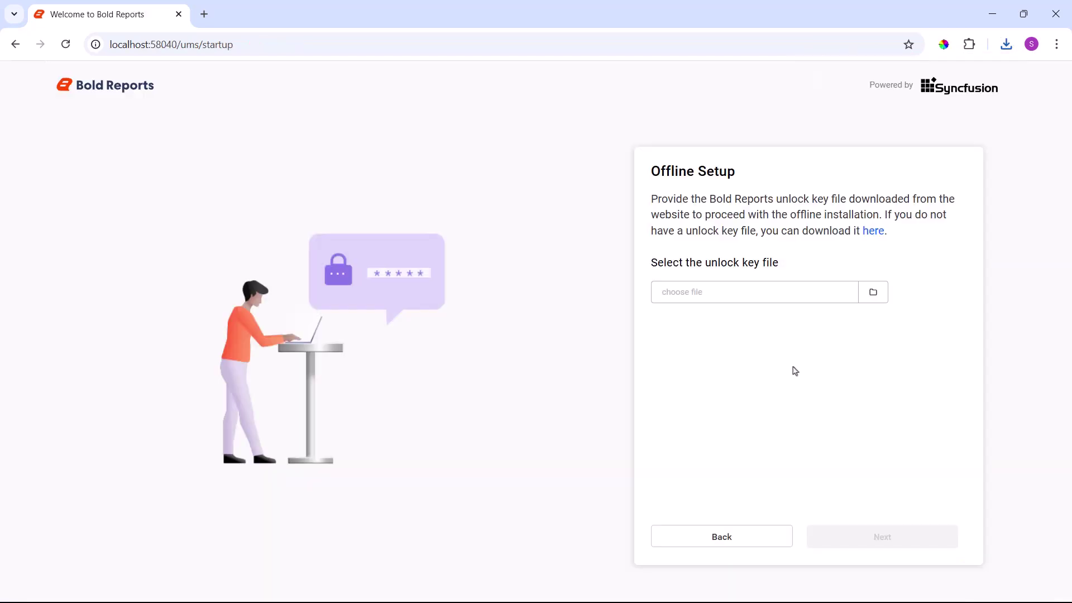
Load the boldreportsunlockkey .lic file to show the Standard plan licence, then return to Welcome.
left_click(873, 292)
left_click(371, 196)
left_click(520, 395)
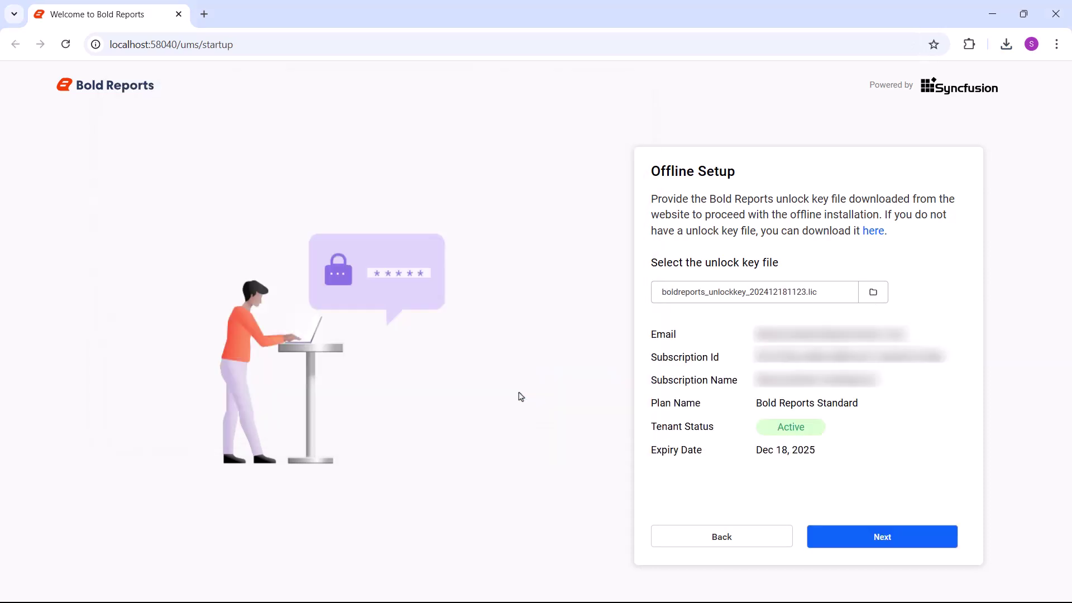
left_click(761, 537)
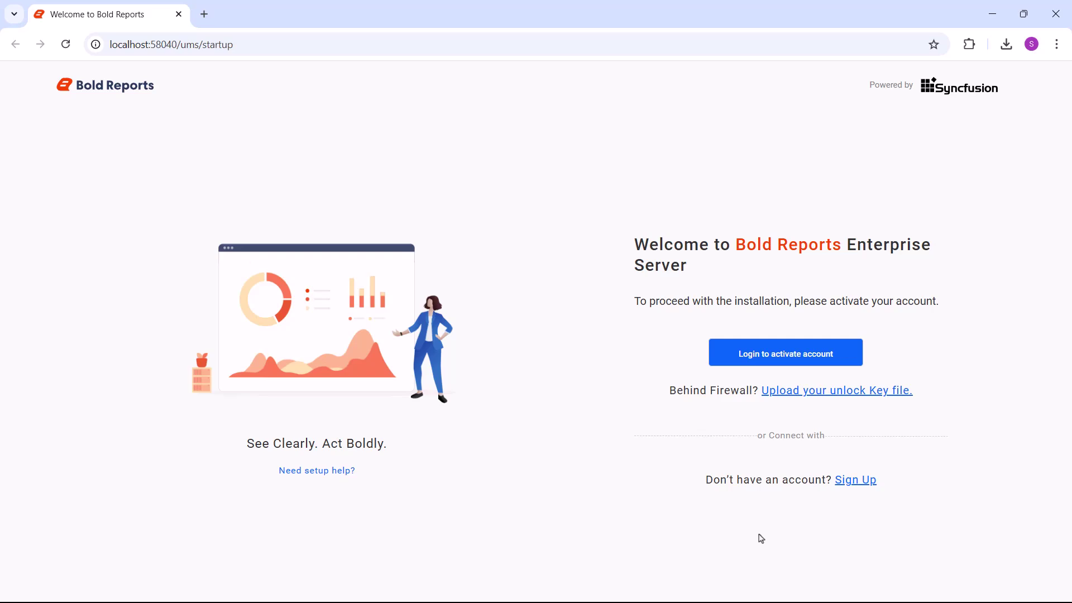
Fill the administrator account form, entering the password and matching confirmation.
left_click(785, 357)
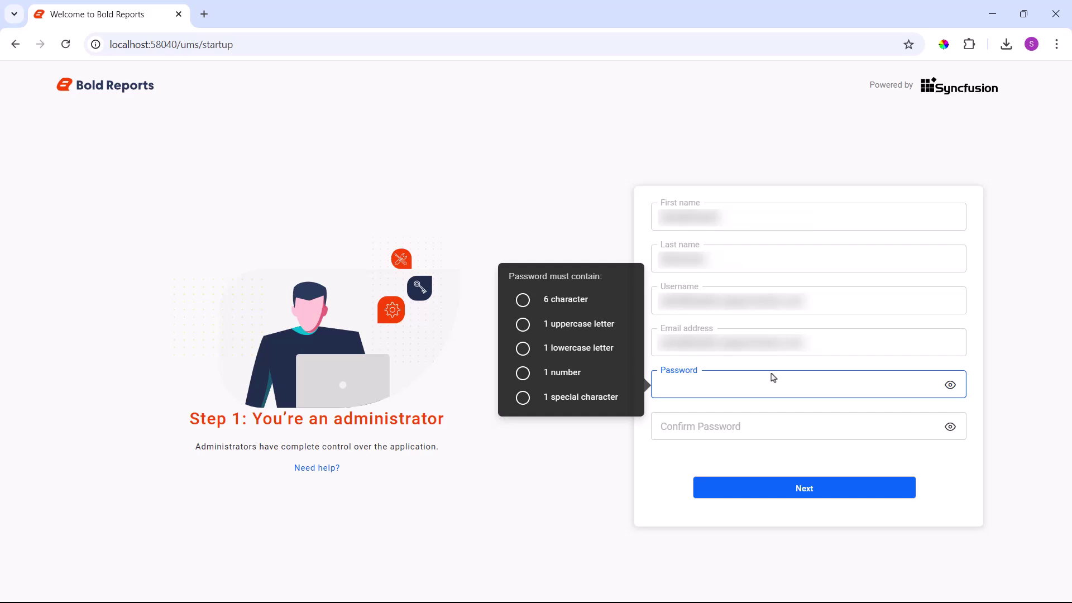
type("••••••••••••")
left_click(662, 426)
type("••••")
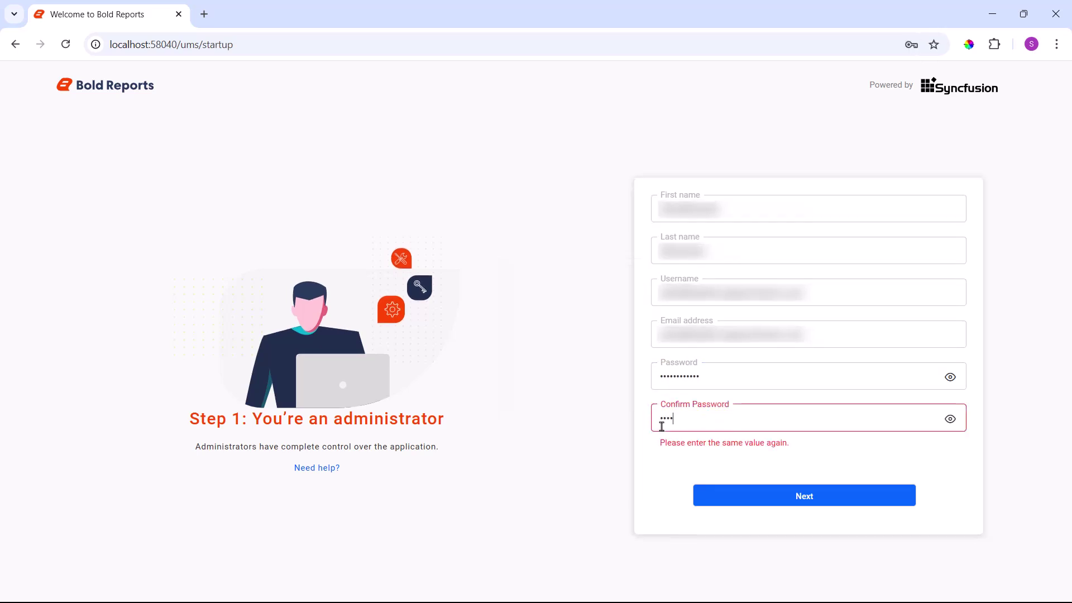
type("••••••••")
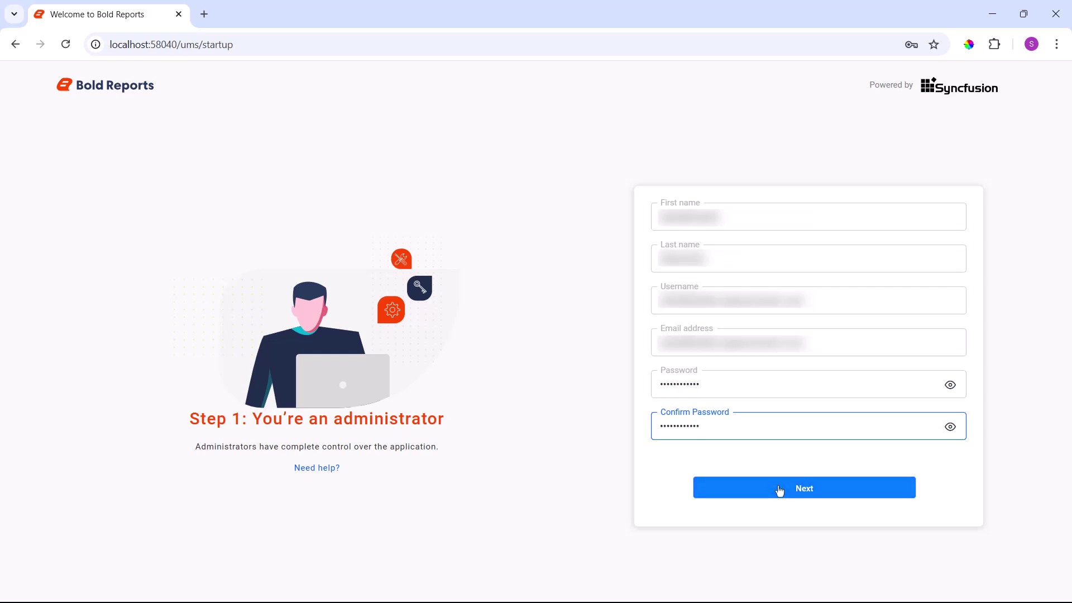
left_click(778, 489)
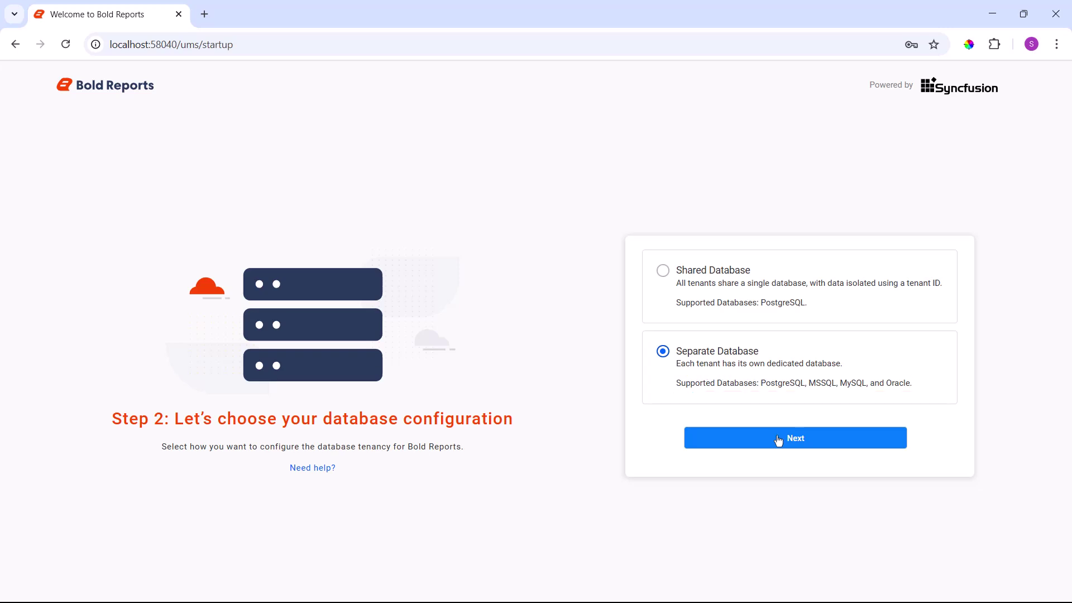
Choose Separate Database tenancy and continue to the database connection form.
left_click(779, 441)
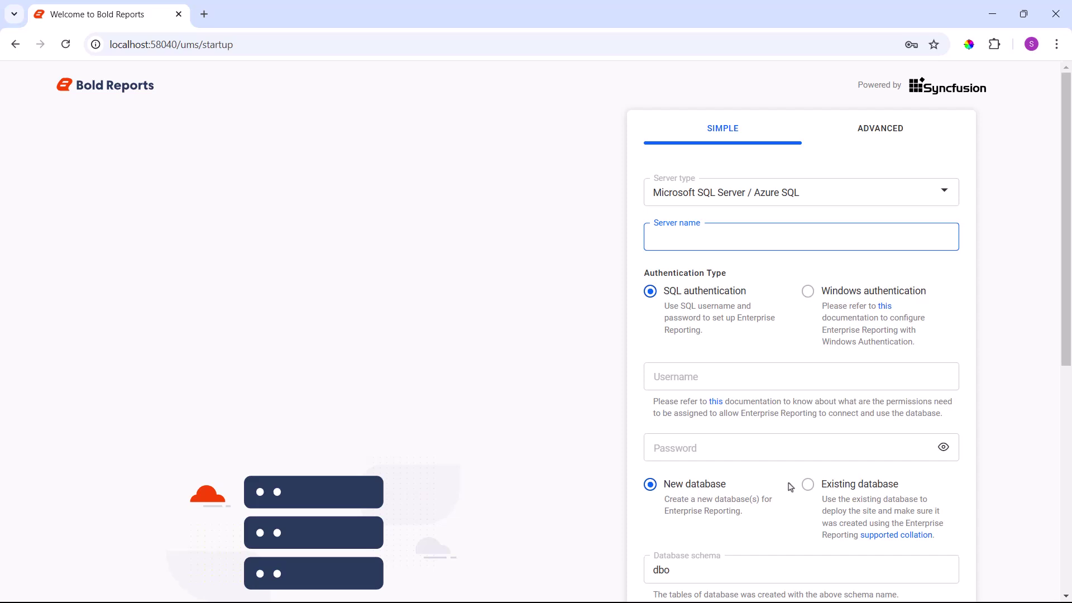
Set the database Server type to MySQL, giving port 3306 and database bold_services.
left_click(752, 194)
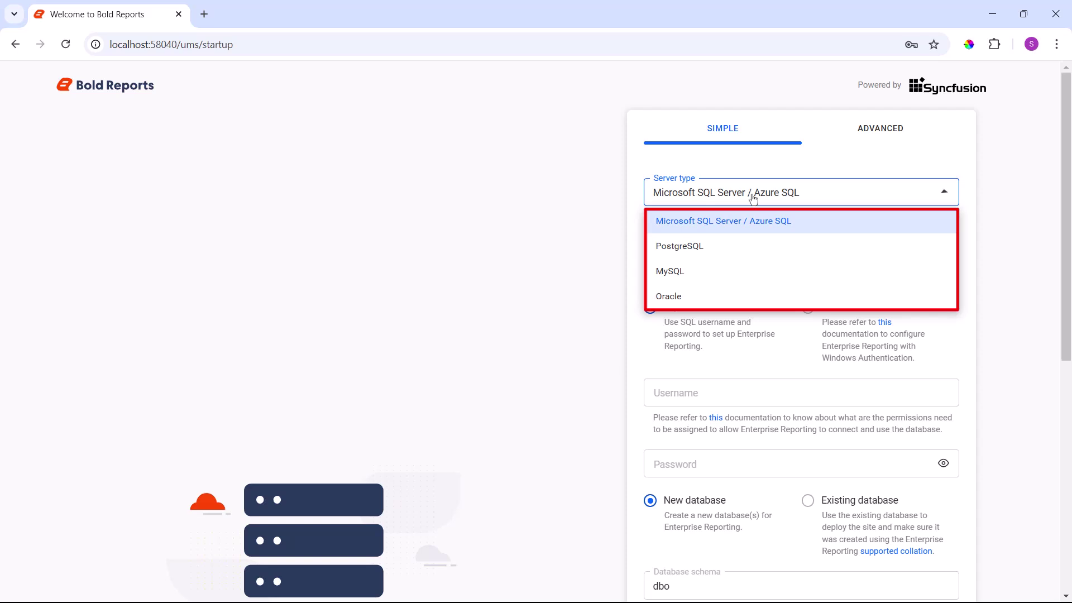
left_click(752, 195)
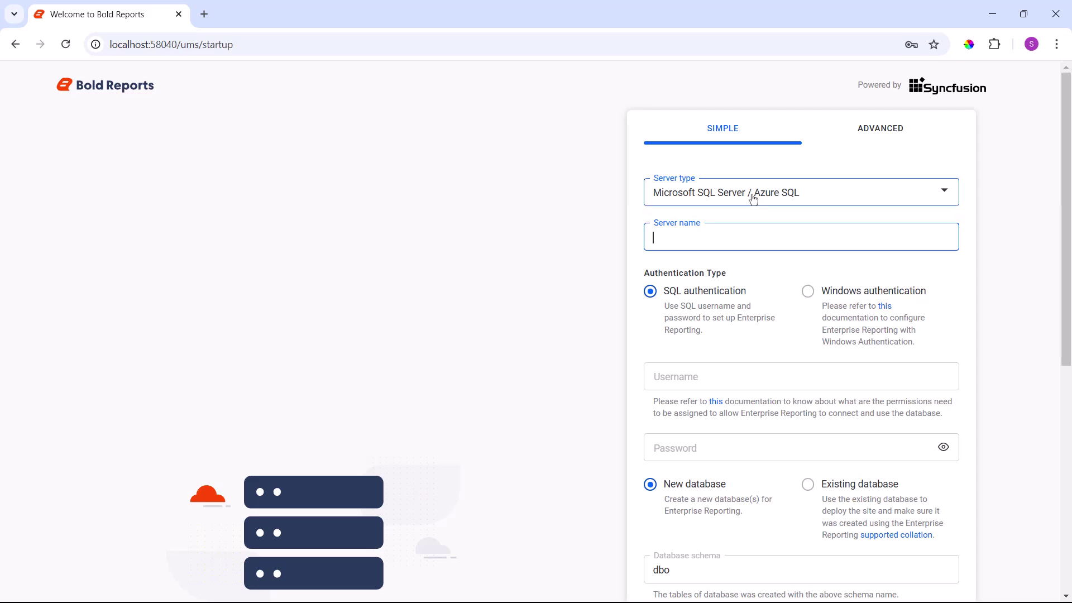
left_click(752, 198)
Choose MySQL and connect with server name localhost, username root and the database password.
left_click(758, 272)
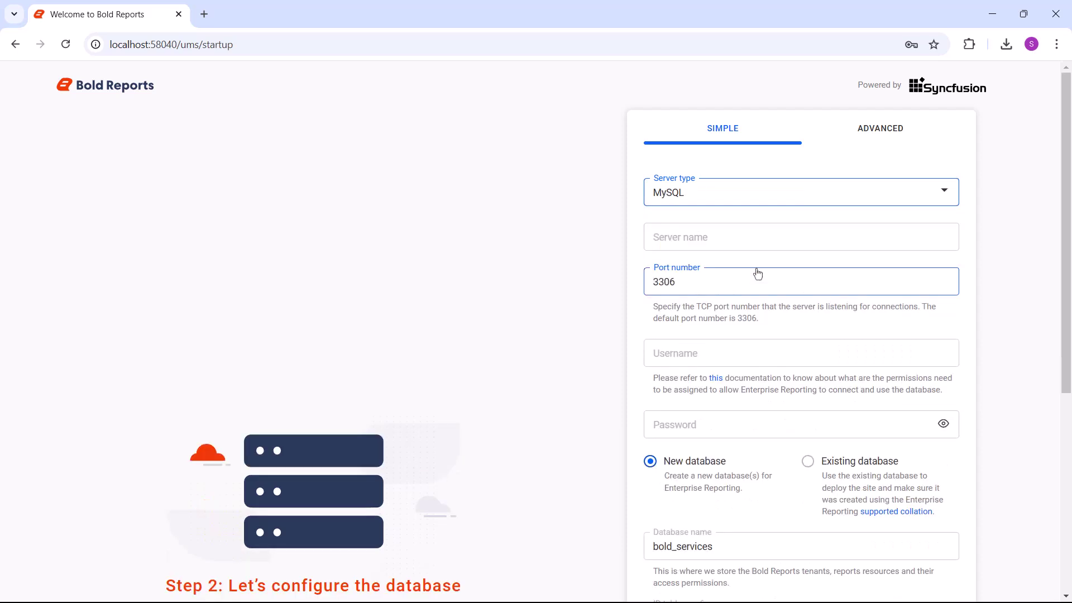
left_click(749, 240)
type("localhost")
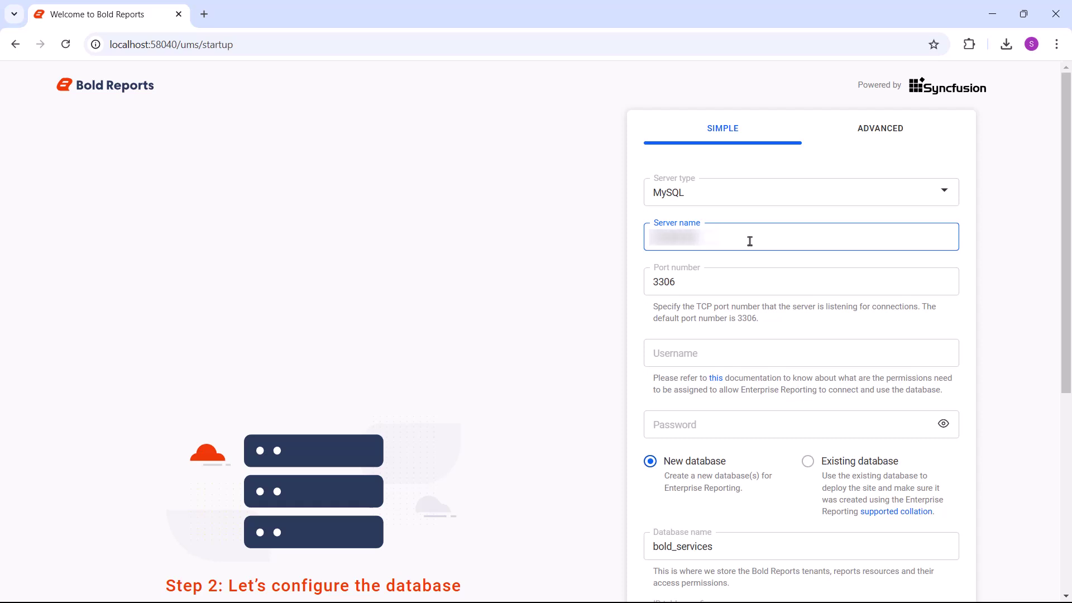
left_click(750, 358)
type("root")
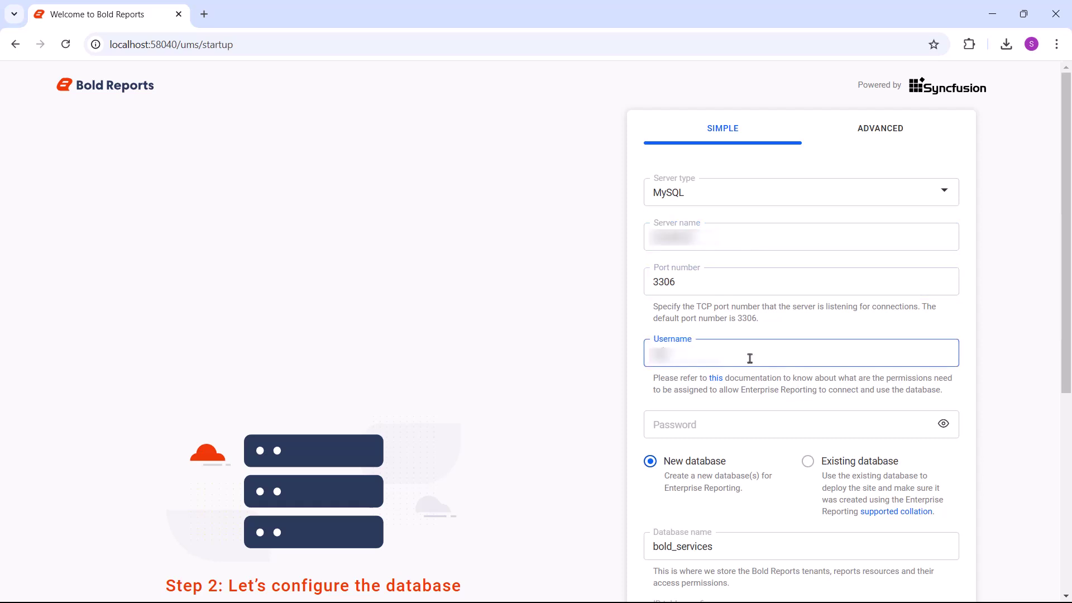
left_click(753, 425)
type("password")
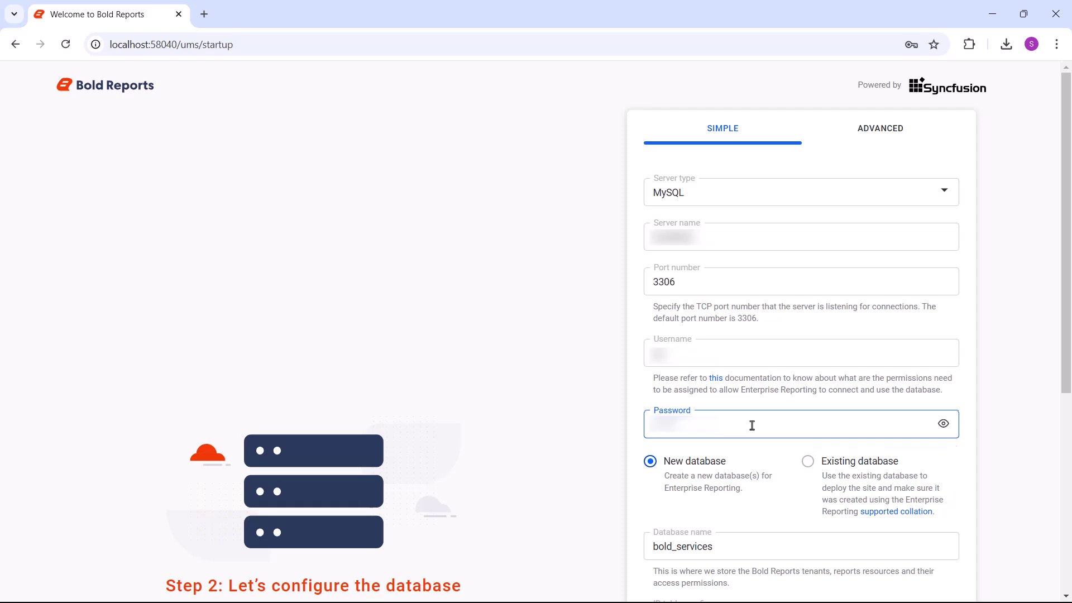
Rename the new database from bold_services to boldreportserverdata and submit the site registration.
scroll(753, 426, "down", 6)
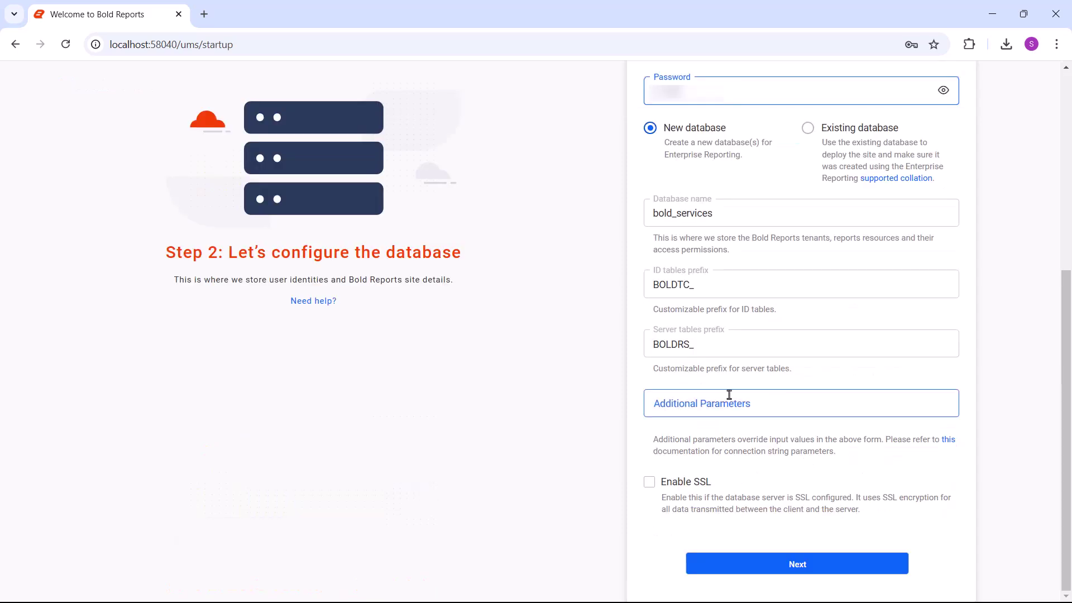
double_click(651, 215)
type("boldreportserverdata")
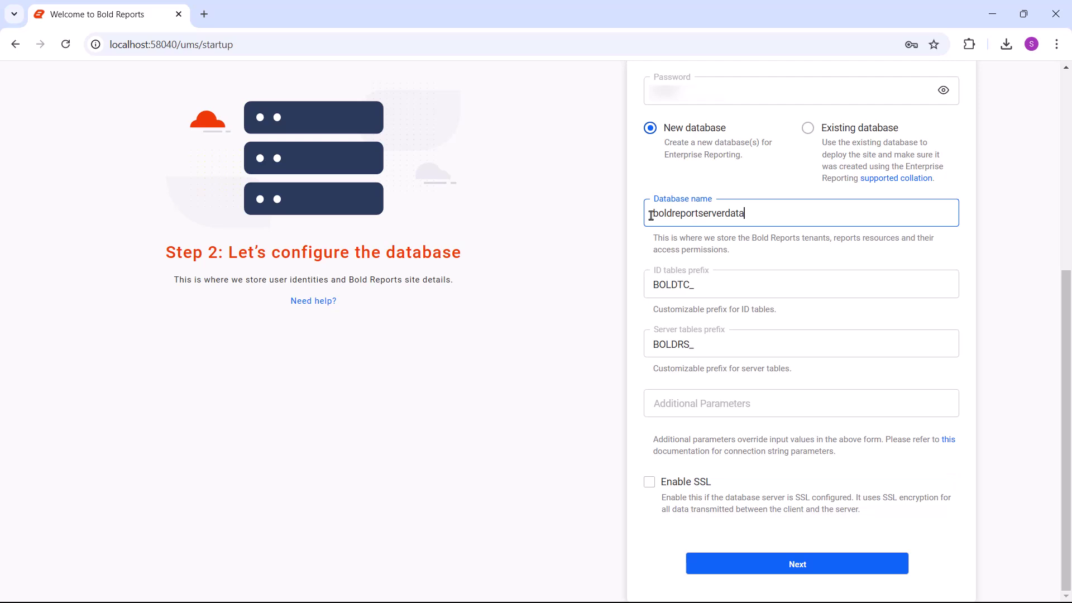
left_click(829, 565)
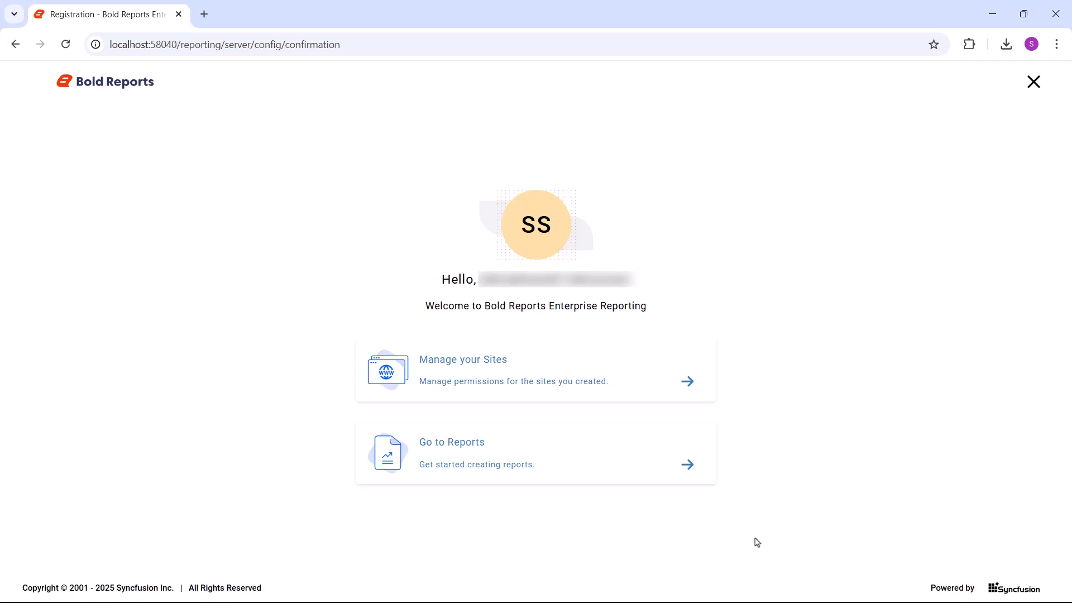
Open the Sales Order Detail report from the All Reports list.
left_click(687, 475)
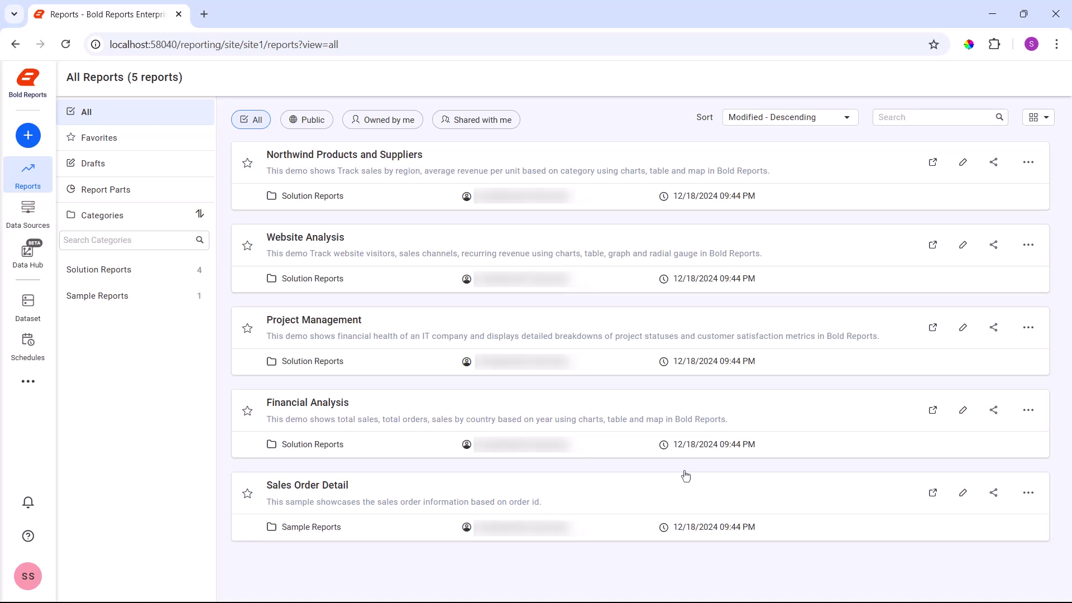
left_click(599, 511)
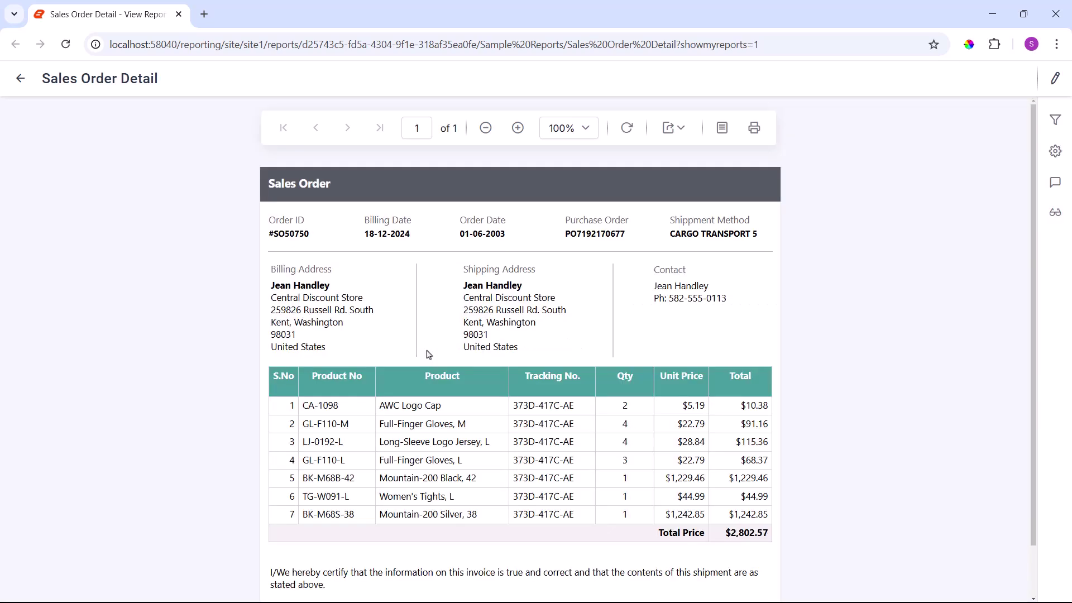